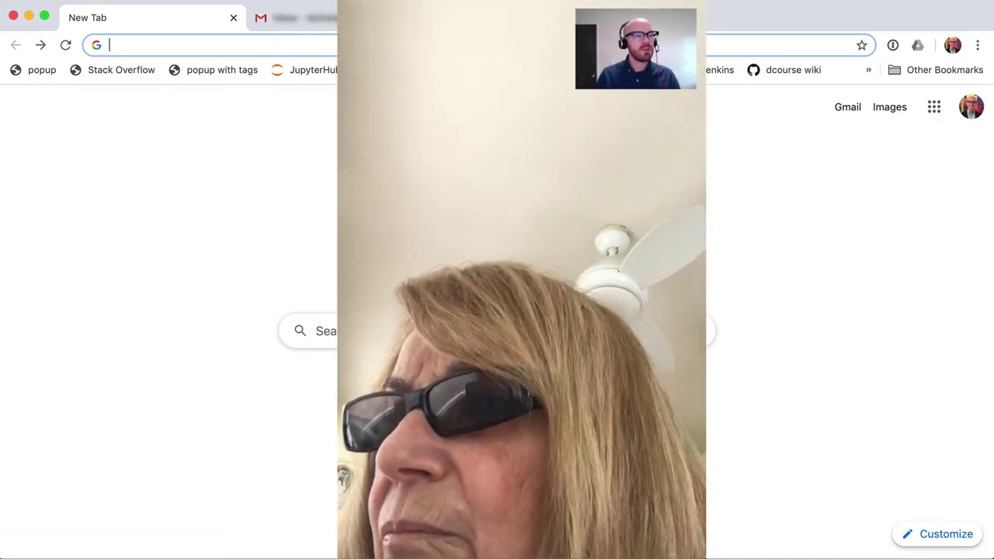
- Load zoom.us and go to the Sign Up Free form
{"action": "type", "text": "zoom.us"}
{"action": "key", "text": "Return"}
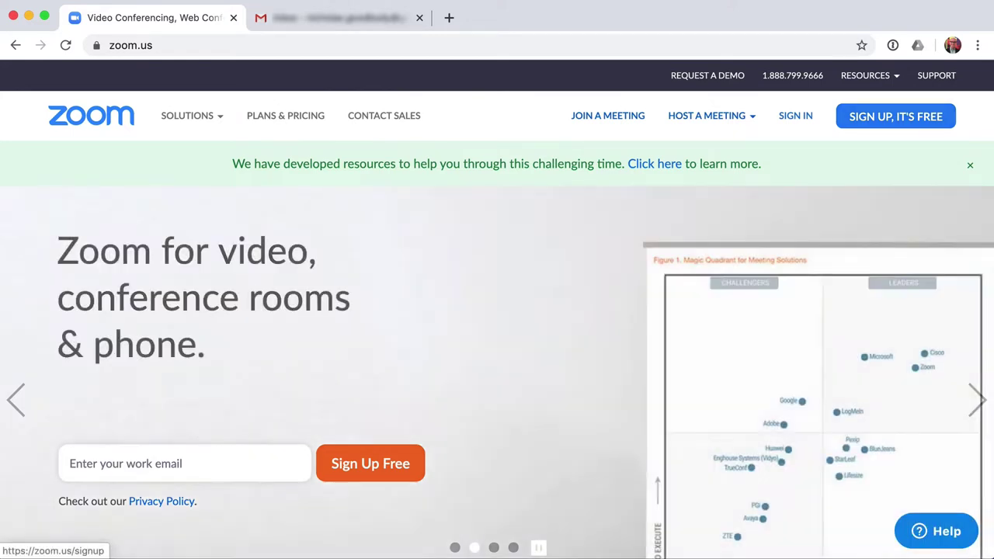
{"action": "left_click", "coordinate": [895, 116]}
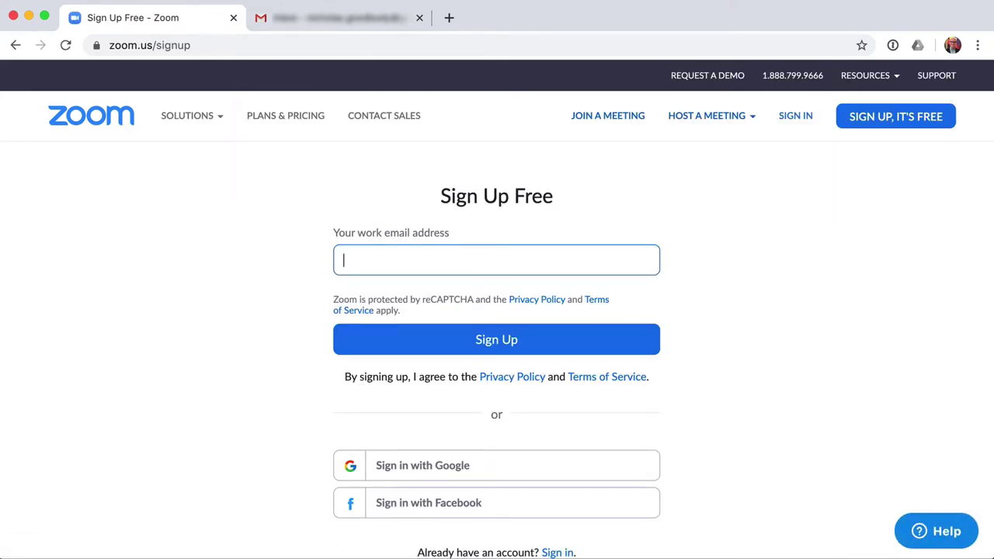
- Submit the sign-up email address with a '+zoom' tag before the @, then switch to the Gmail inbox
{"action": "type", "text": "nicho"}
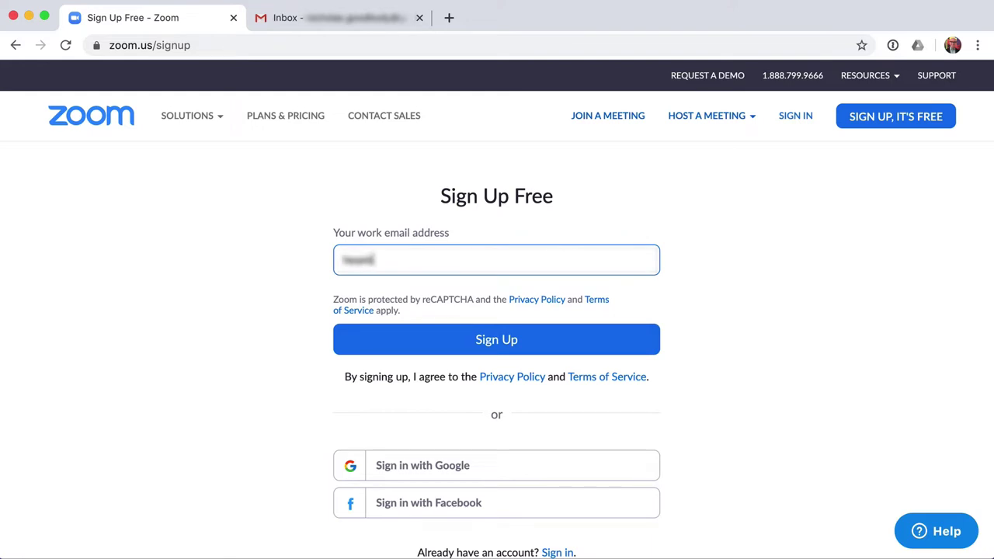
{"action": "key", "text": "BackSpace"}
{"action": "key", "text": "BackSpace"}
{"action": "key", "text": "BackSpace"}
{"action": "key", "text": "super+v"}
{"action": "key", "text": "Left"}
{"action": "key", "text": "Left"}
{"action": "key", "text": "Left"}
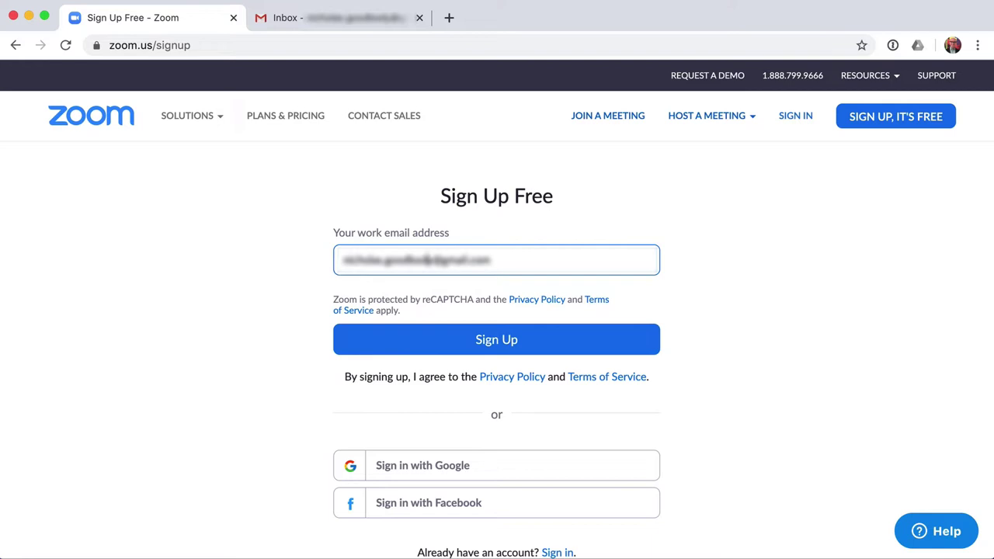
{"action": "key", "text": "BackSpace"}
{"action": "type", "text": "+zoom"}
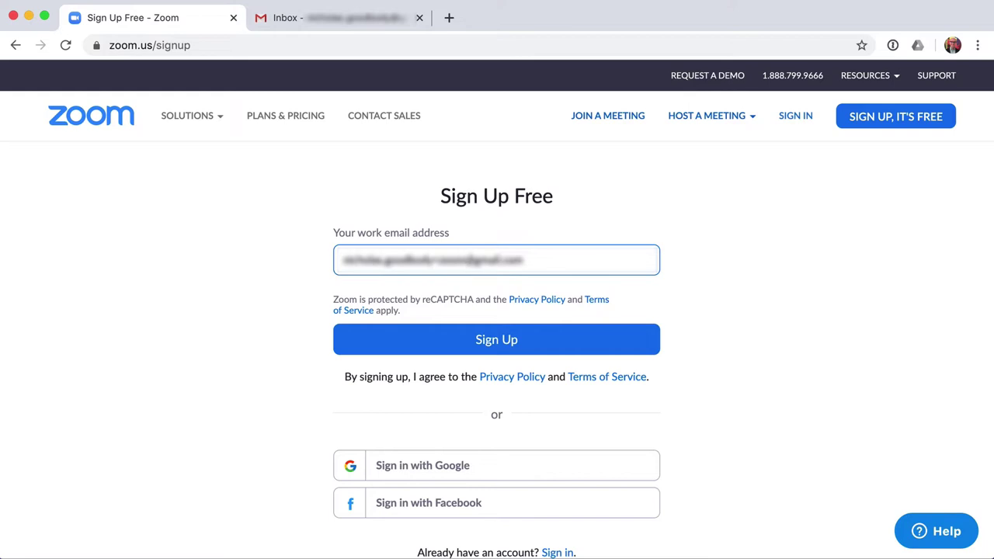
{"action": "left_click", "coordinate": [496, 340]}
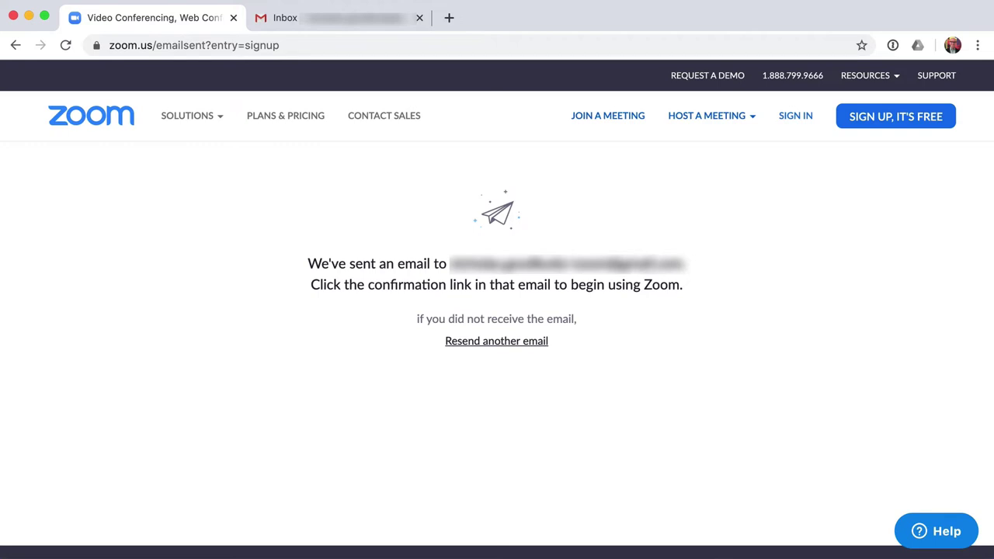
{"action": "key", "text": "ctrl+Tab"}
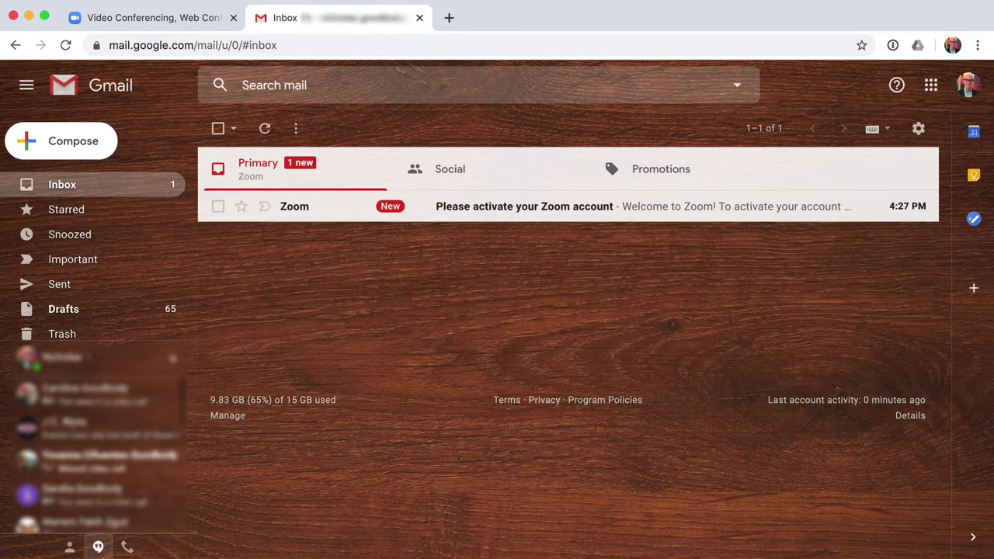
- Open the 'Please activate your Zoom account' email and use its Activate Account link
{"action": "left_click", "coordinate": [524, 206]}
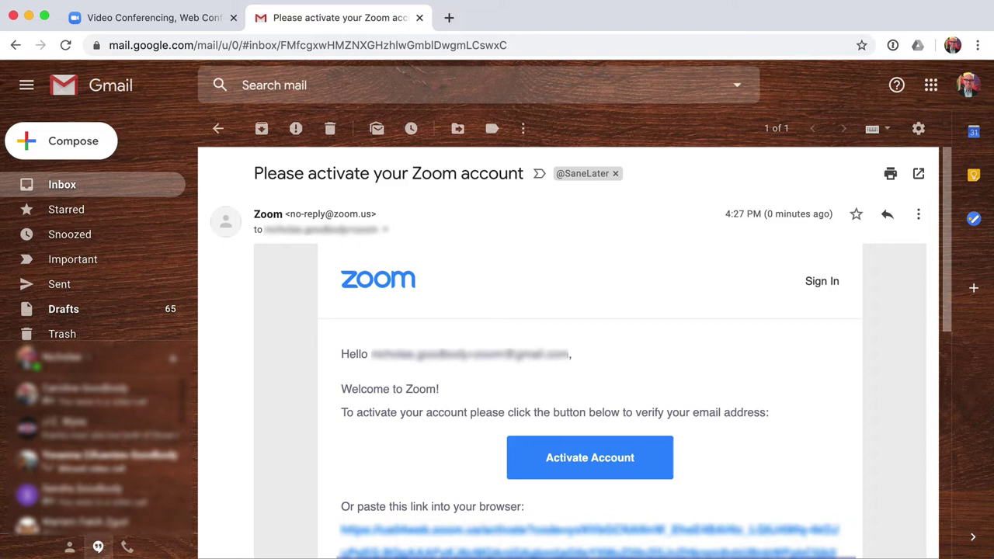
{"action": "left_click", "coordinate": [590, 457]}
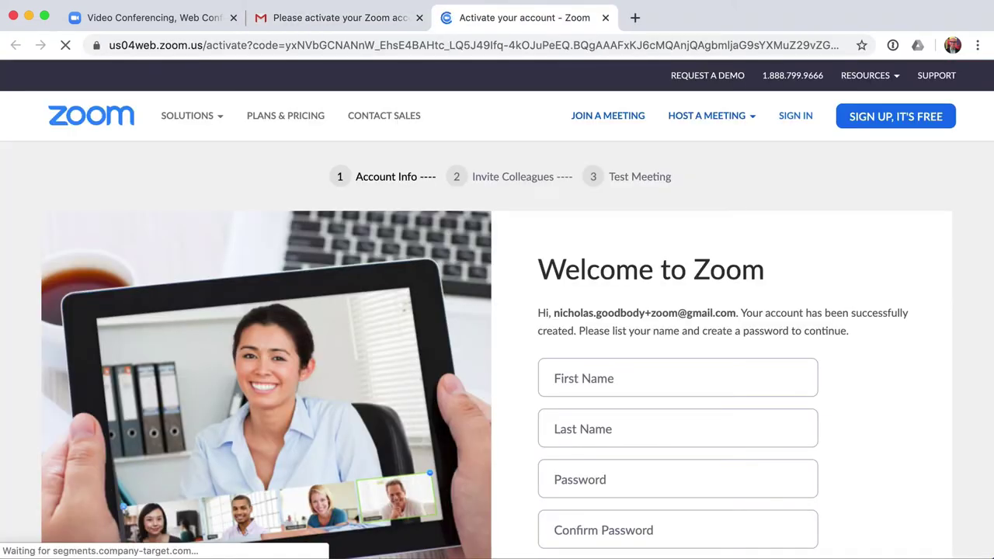
- Enter the user's first name and capitalized last name in the account info form
{"action": "left_click", "coordinate": [677, 379]}
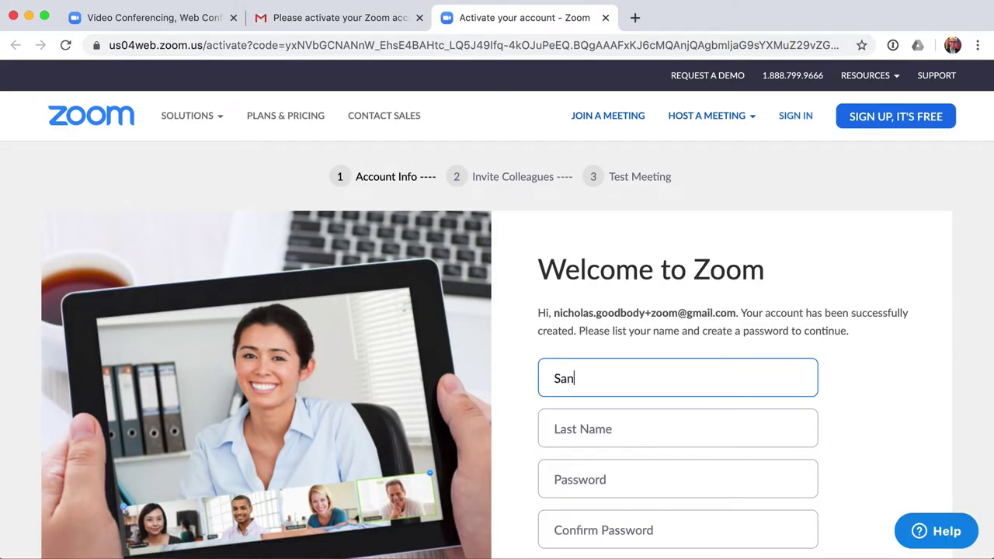
{"action": "key", "text": "Tab"}
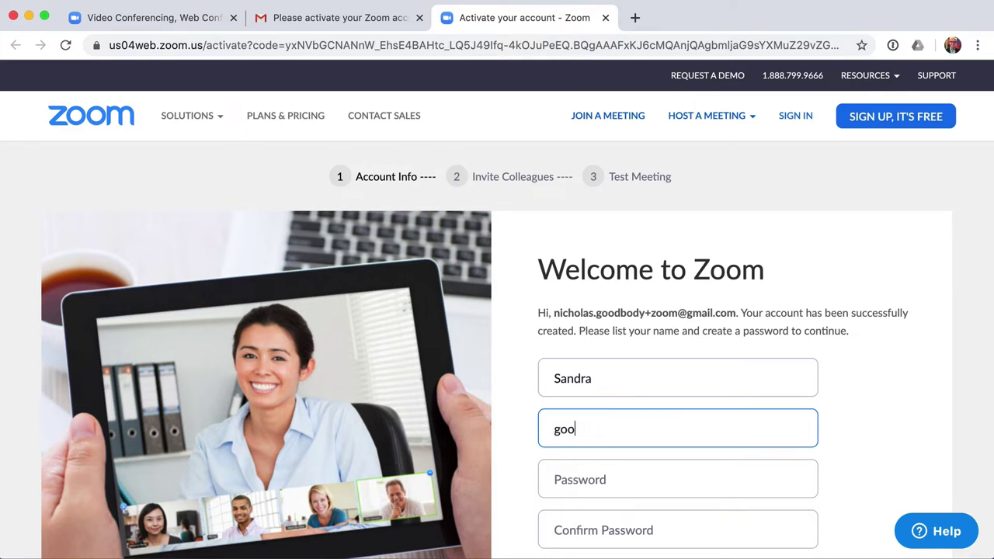
{"action": "type", "text": "Goodbody"}
- Enter and confirm the account password, submit, and dismiss the password-saving prompt
{"action": "key", "text": "Tab"}
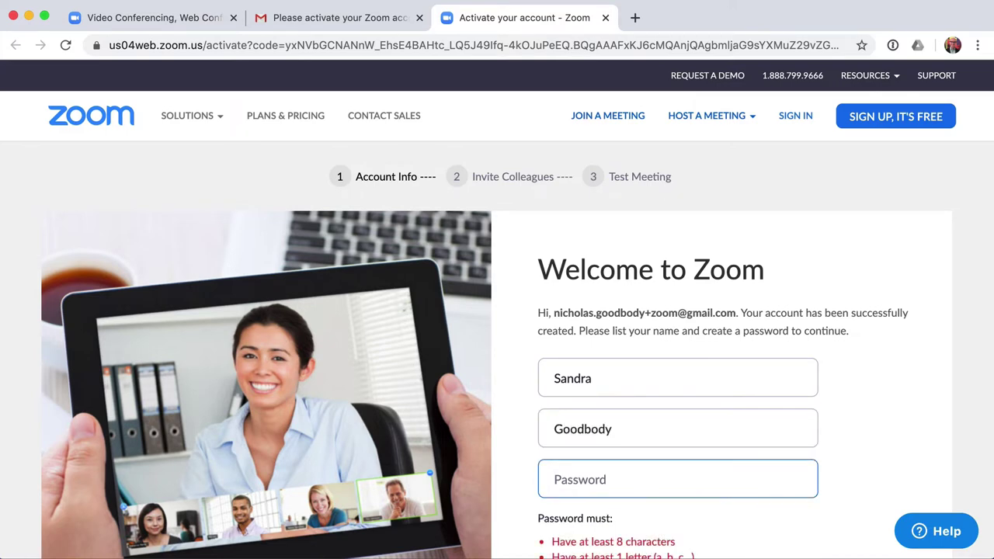
{"action": "key", "text": "Tab"}
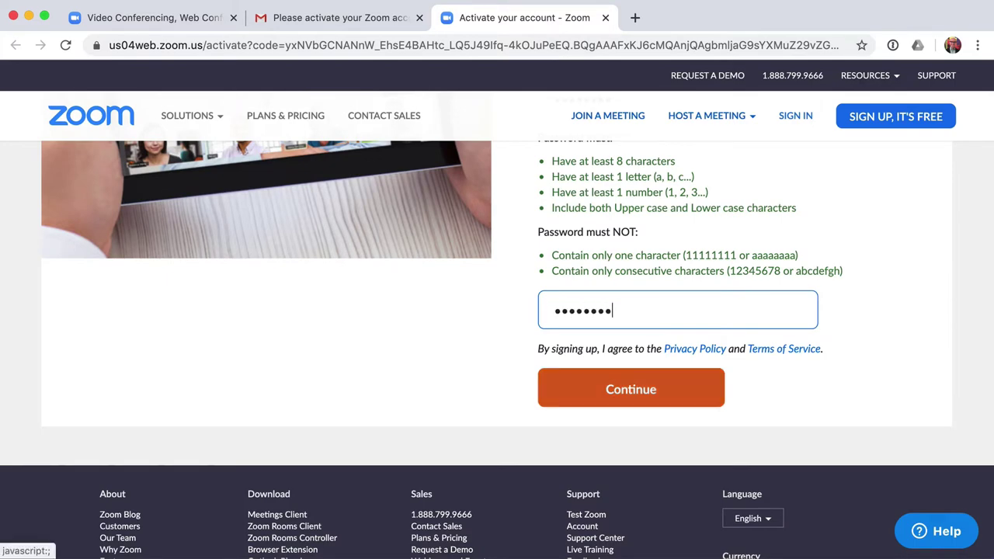
{"action": "left_click", "coordinate": [630, 389]}
{"action": "key", "text": "Return"}
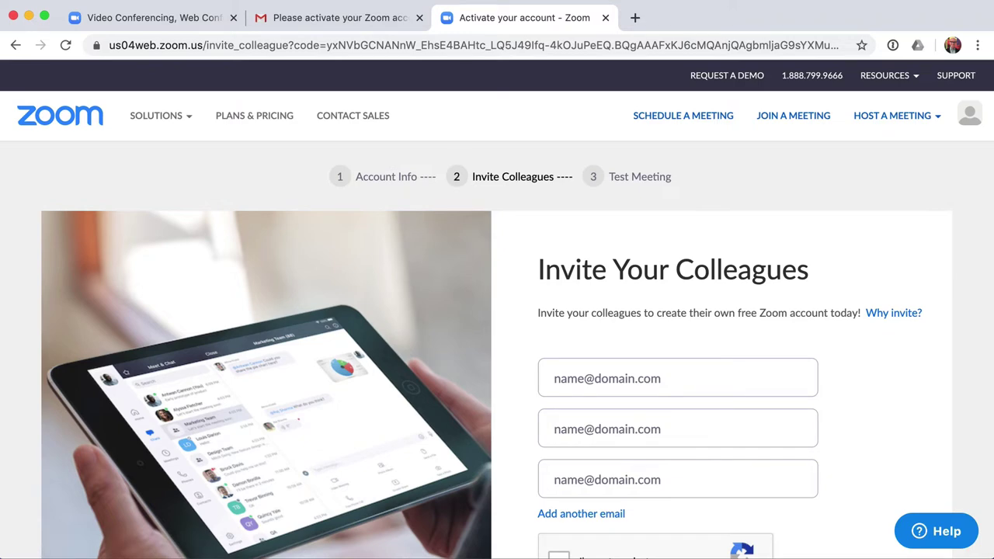
- Skip the Invite Your Colleagues step
{"action": "scroll", "coordinate": [497, 349], "scroll_direction": "down", "scroll_amount": 3}
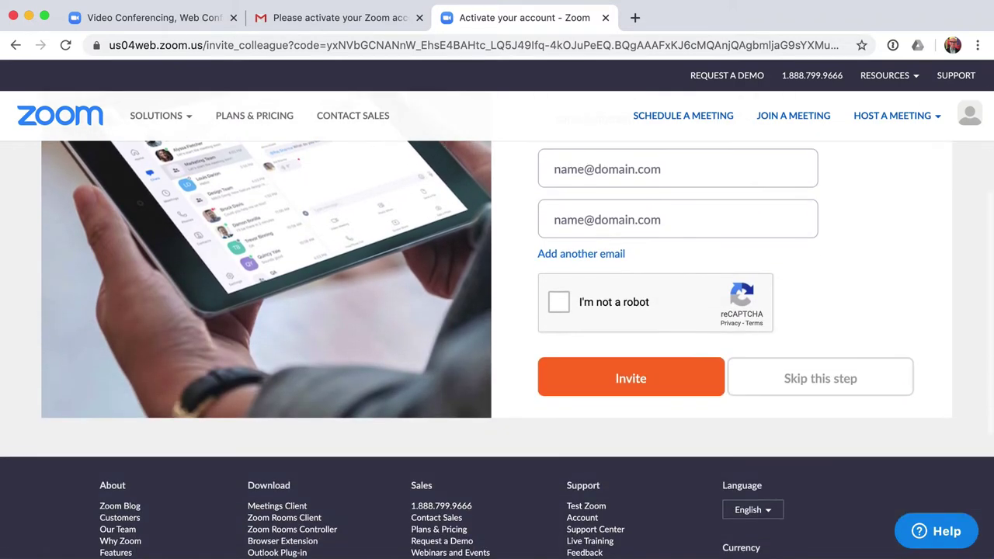
{"action": "left_click", "coordinate": [820, 378]}
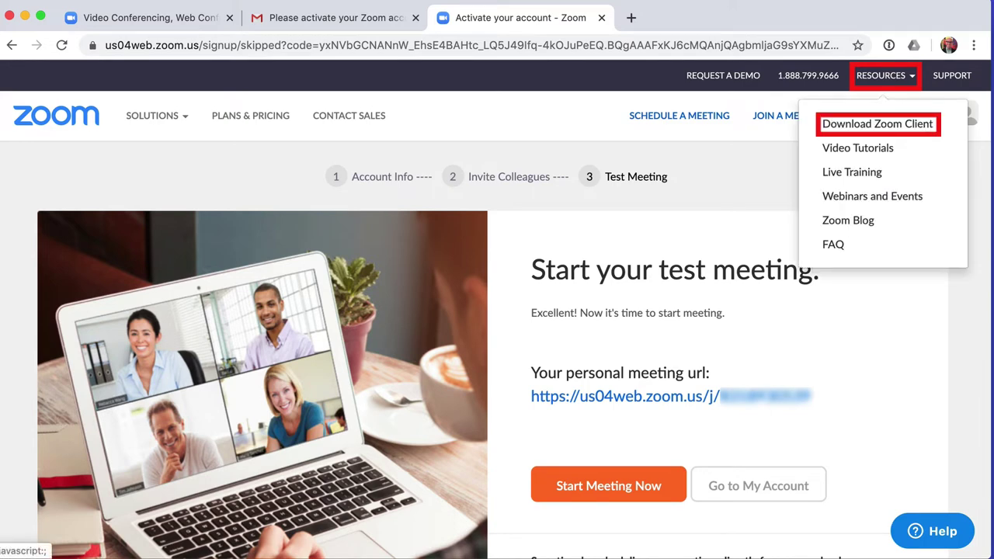
- Download the Zoom Client for Meetings installer from Zoom's Download Center
{"action": "left_click", "coordinate": [881, 124]}
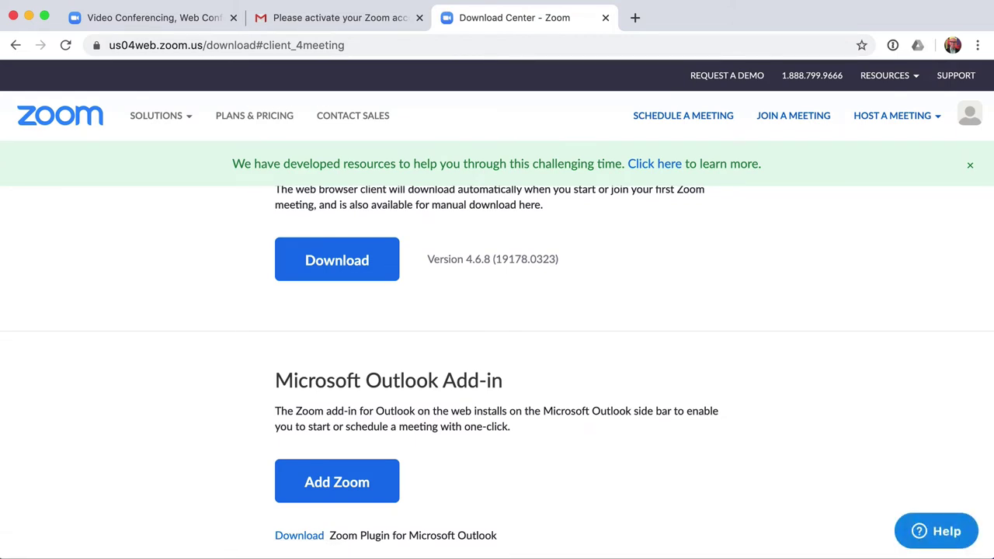
{"action": "scroll", "coordinate": [497, 349], "scroll_direction": "up", "scroll_amount": 3}
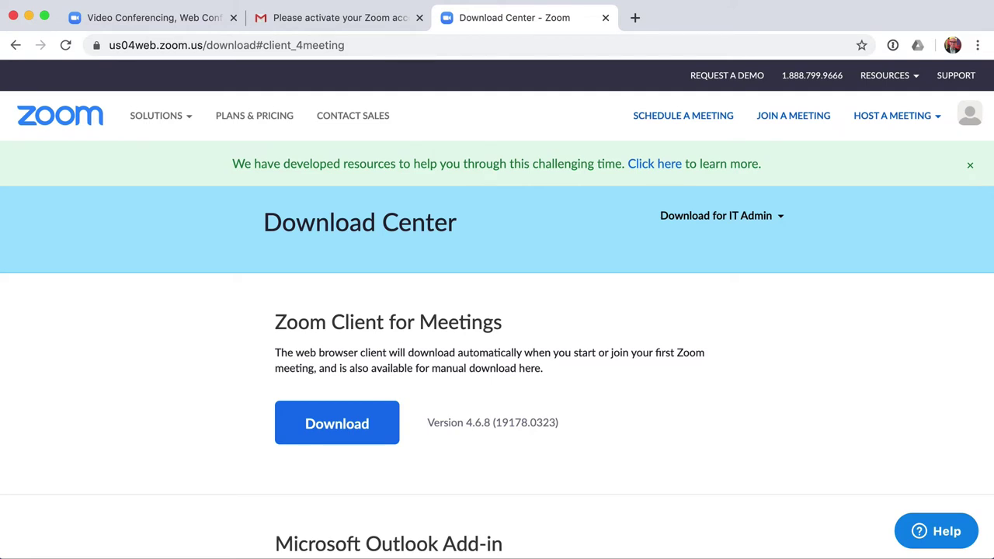
{"action": "left_click", "coordinate": [337, 423]}
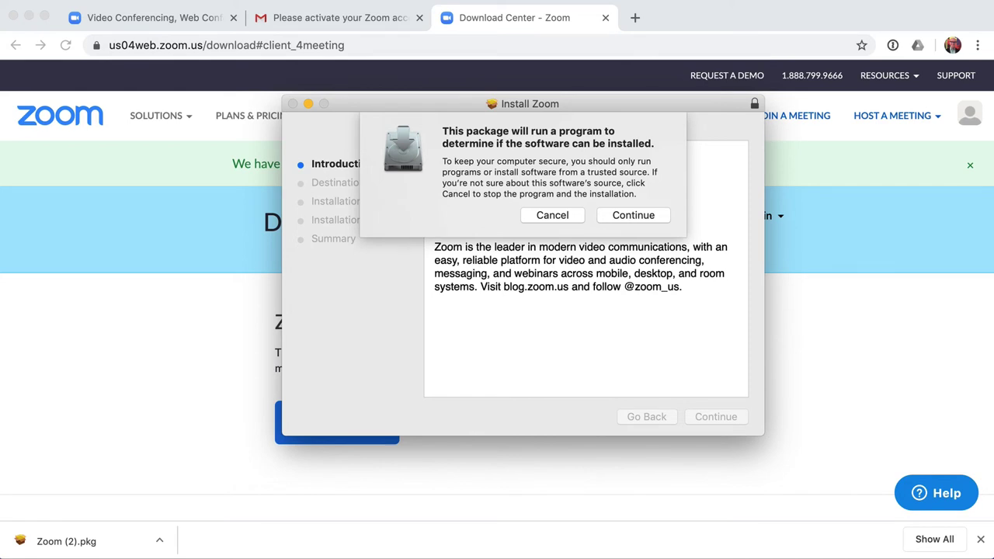
- Let the Zoom installer finish and turn off the ScreenFlow warning with 'Do not show this message again'
{"action": "key", "text": "Return"}
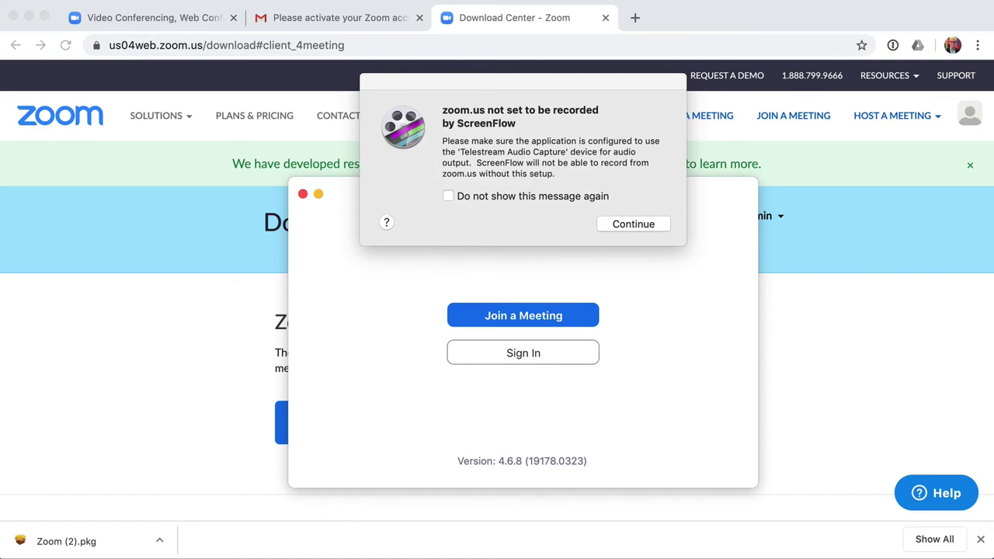
{"action": "left_click", "coordinate": [448, 196]}
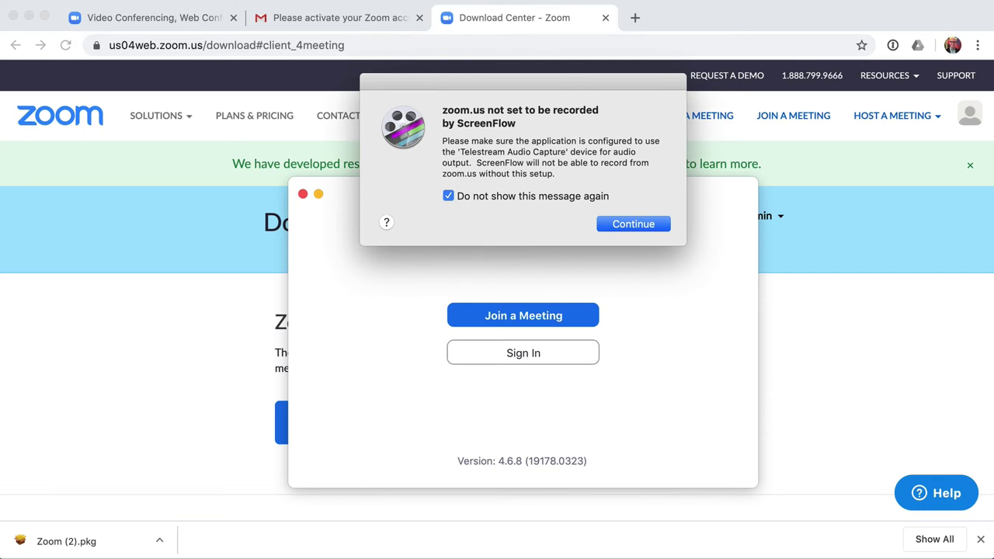
{"action": "key", "text": "Return"}
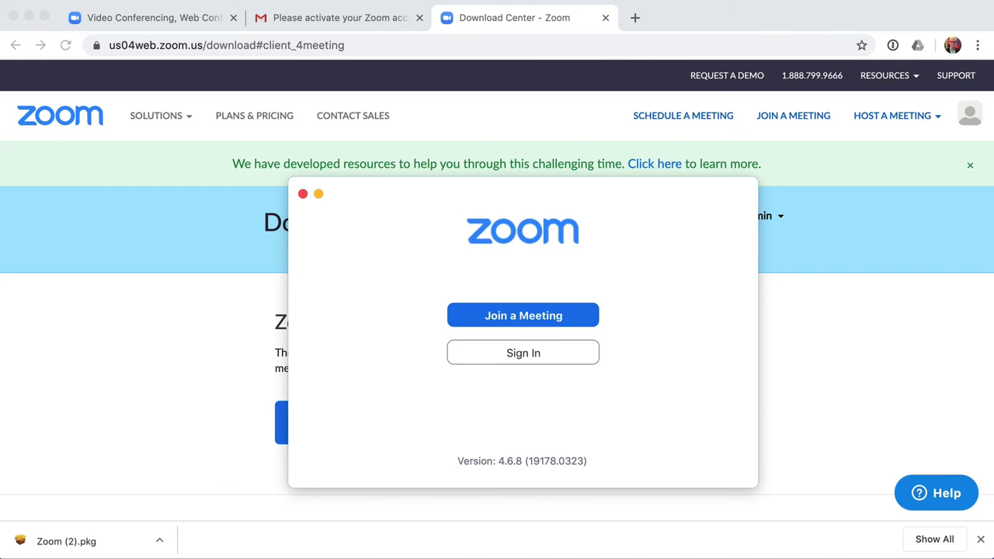
- Sign in to the Zoom desktop client with the new account's email and password
{"action": "left_click", "coordinate": [523, 353]}
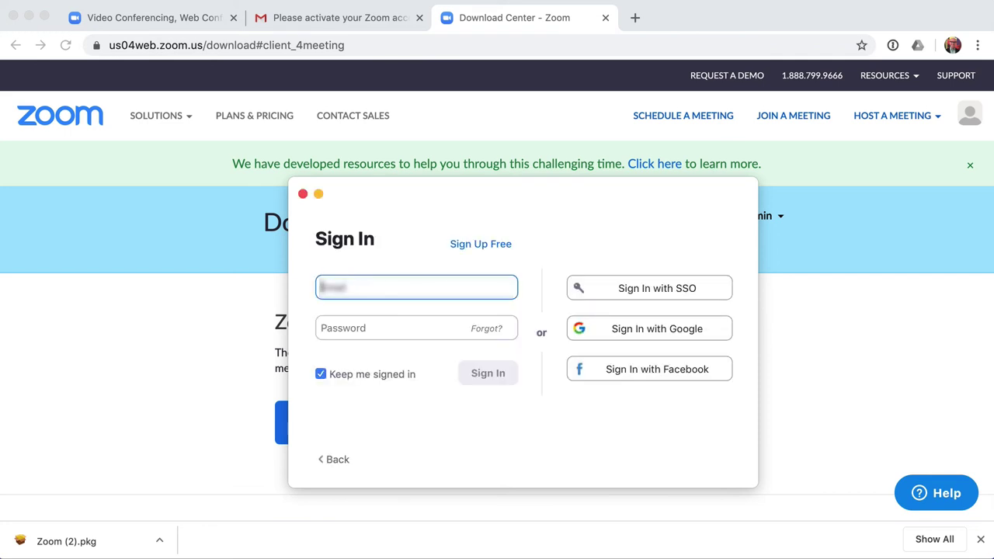
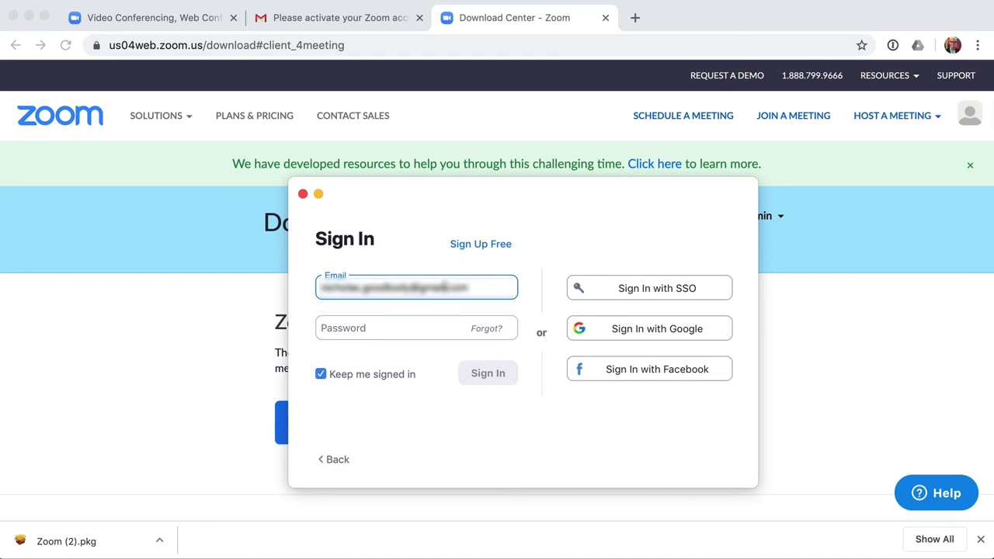
{"action": "key", "text": "Tab"}
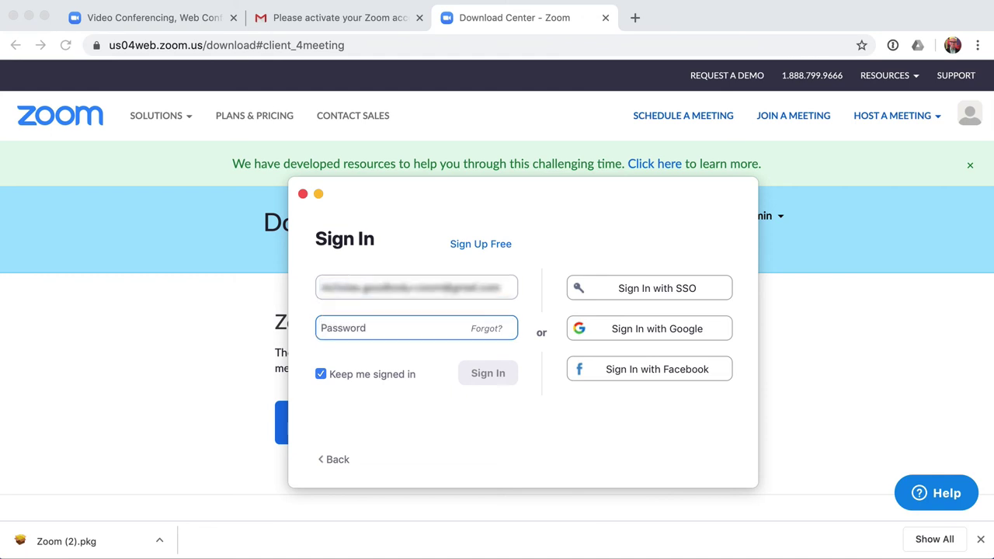
{"action": "type", "text": "*****"}
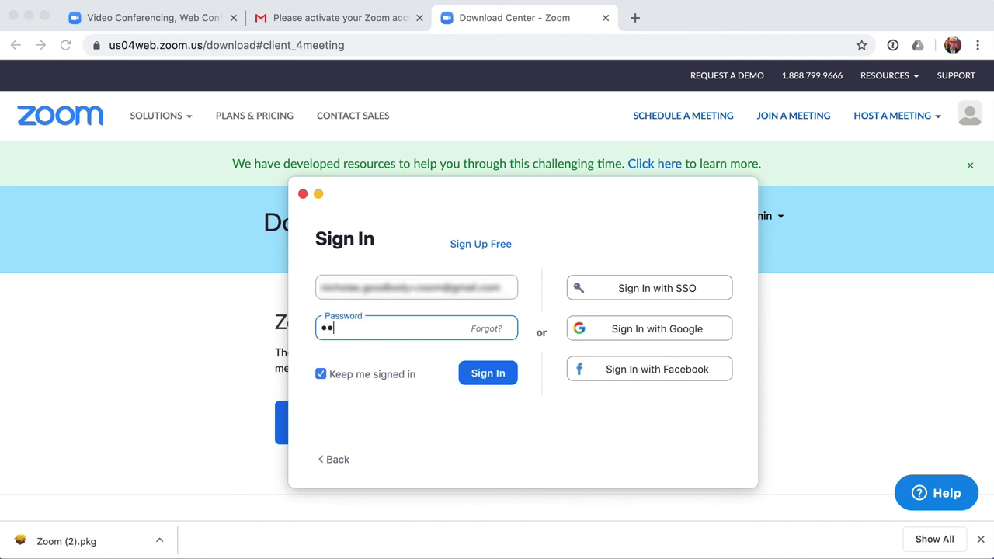
{"action": "type", "text": "***"}
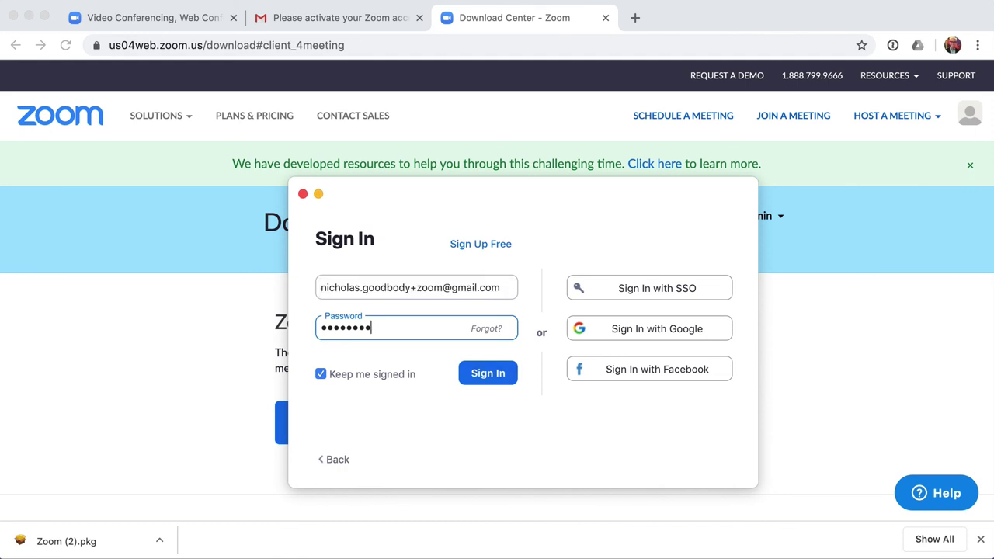
{"action": "key", "text": "Return"}
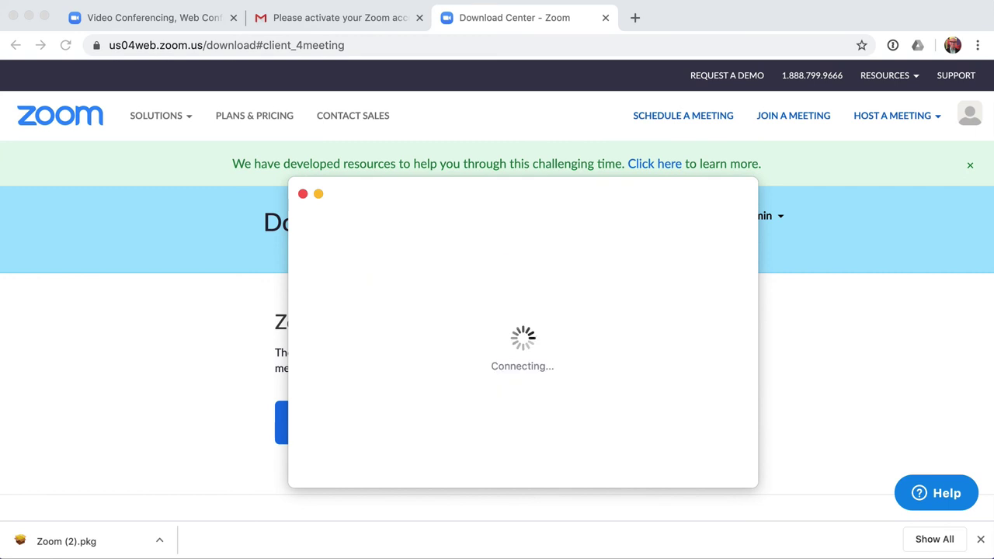